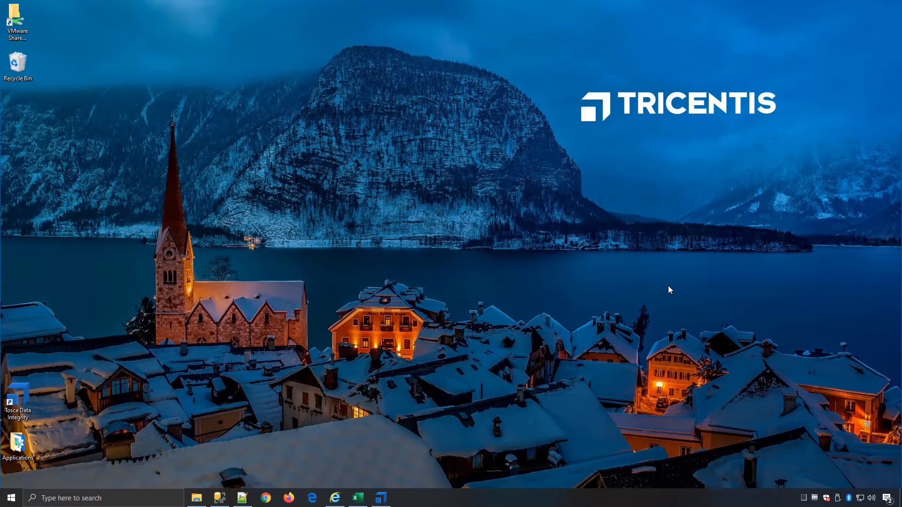
- Switch to Tosca Commander and start an application scan of the Enter Vehicle Data web page into the new module folder
{"action": "left_click", "coordinate": [381, 498]}
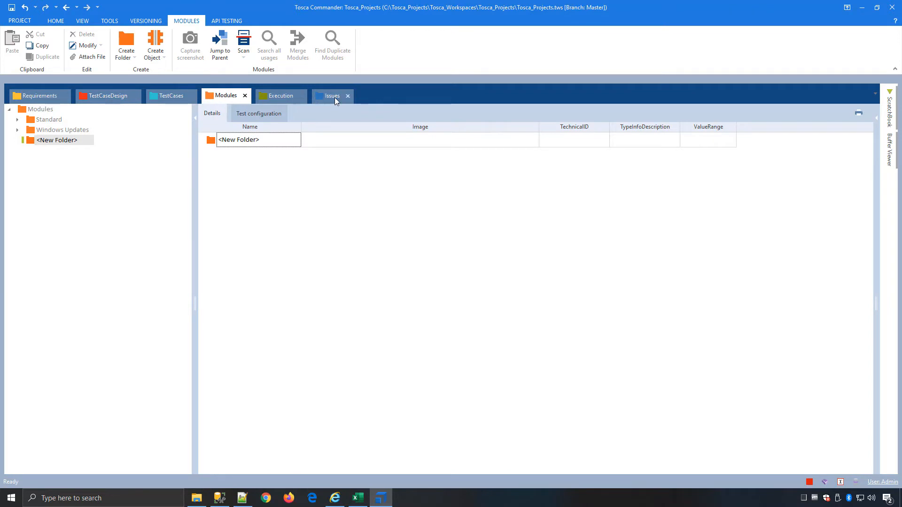
{"action": "left_click", "coordinate": [244, 54]}
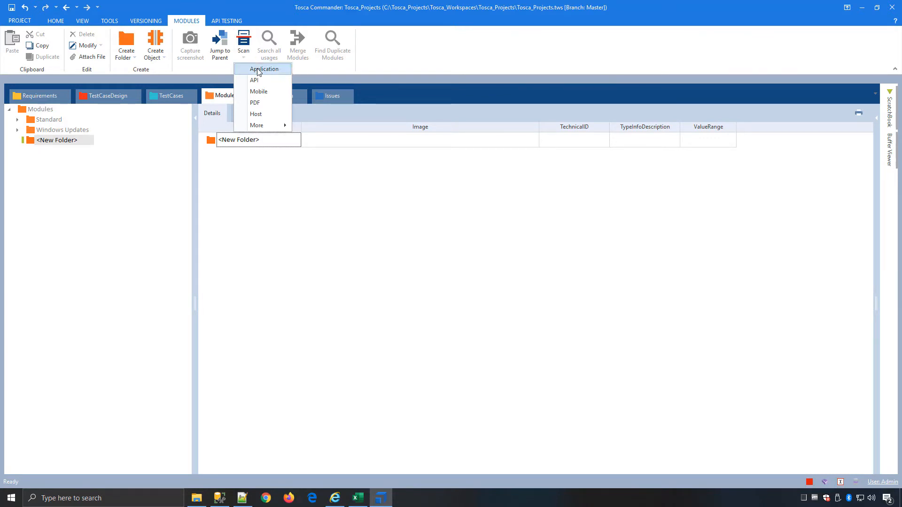
{"action": "left_click", "coordinate": [258, 70]}
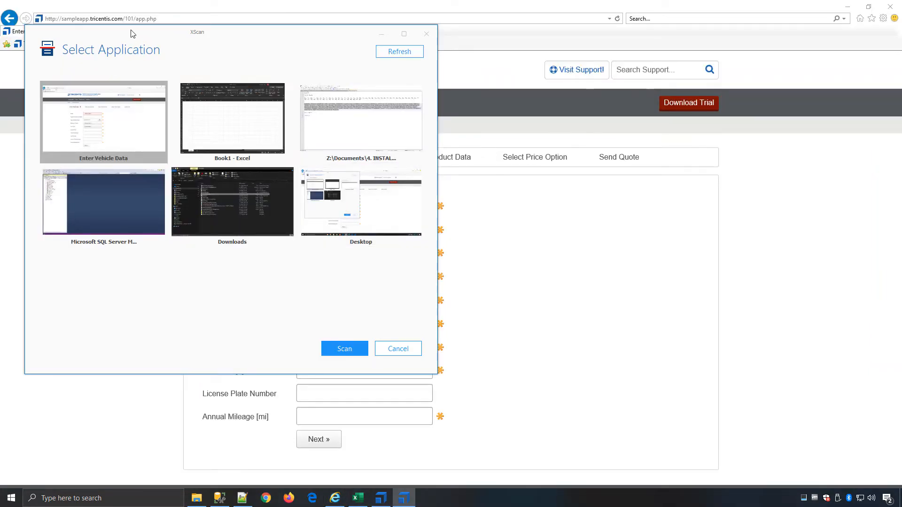
{"action": "left_click_drag", "start_coordinate": [132, 33], "coordinate": [552, 56]}
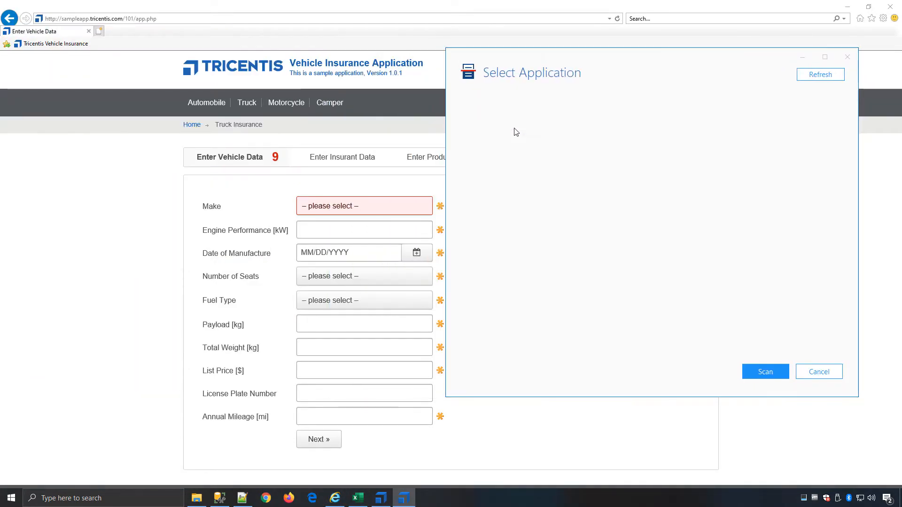
{"action": "key", "text": "Return"}
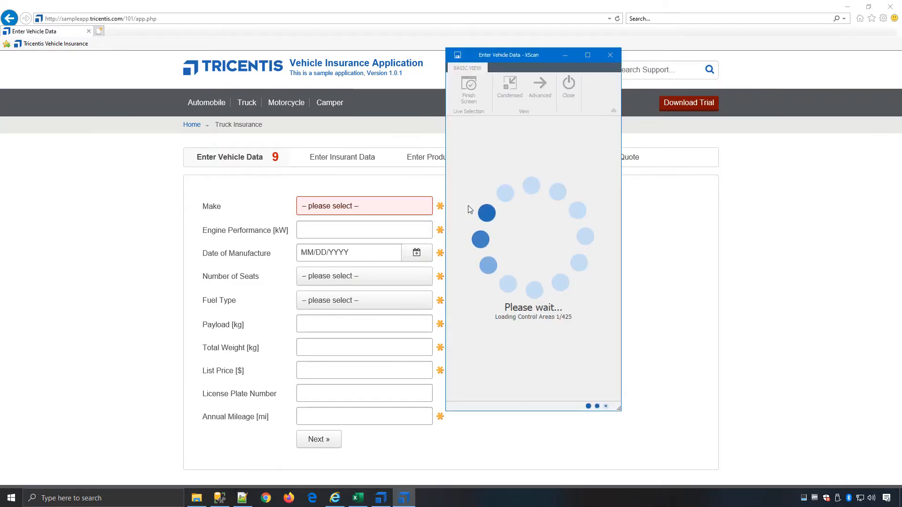
- Add the Make, Engine Performance, Date of Manufacture, Number of Seats, Fuel Type and Payload input controls to the scan
{"action": "left_click", "coordinate": [387, 210]}
{"action": "left_click", "coordinate": [365, 230]}
{"action": "left_click", "coordinate": [357, 253]}
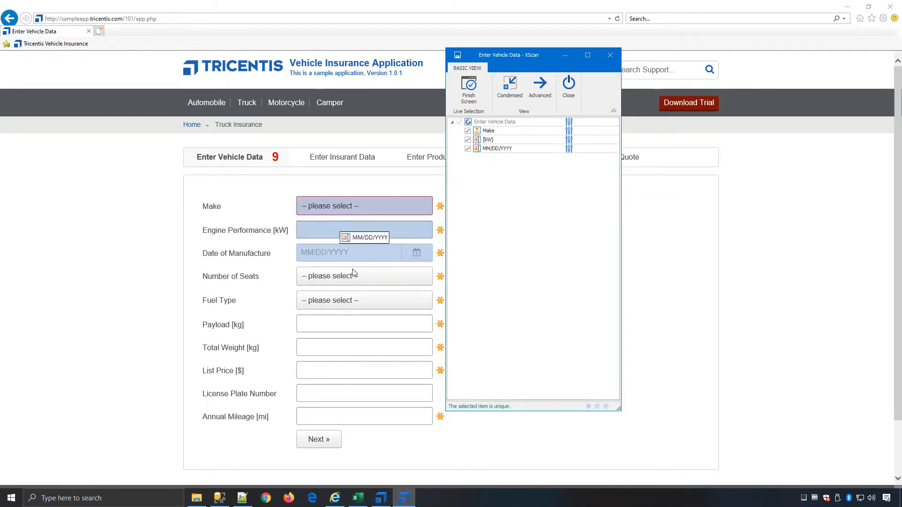
{"action": "left_click", "coordinate": [352, 277]}
{"action": "left_click", "coordinate": [341, 299]}
{"action": "left_click", "coordinate": [336, 324]}
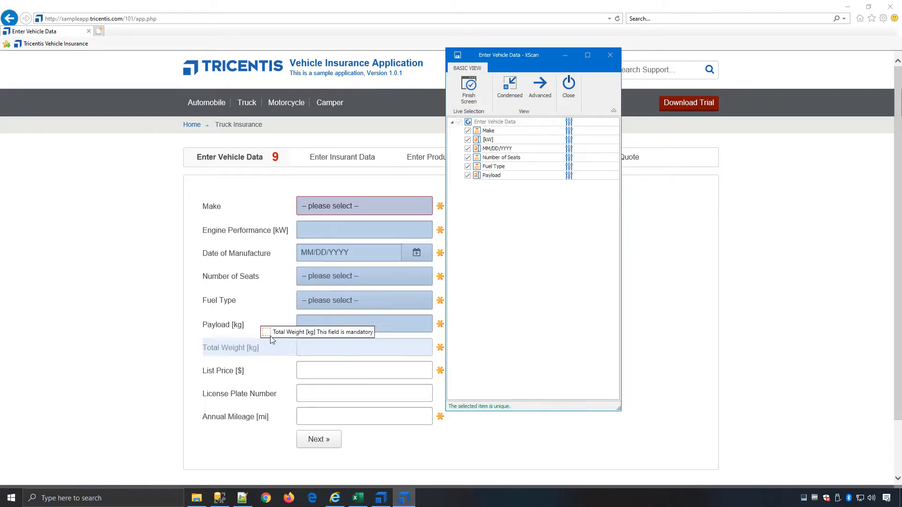
- Add the Payload [kg] and Total Weight [kg] labels, Next button and Annual Mileage field, and finish the screen to save the module
{"action": "left_click", "coordinate": [239, 325]}
{"action": "left_click", "coordinate": [243, 349]}
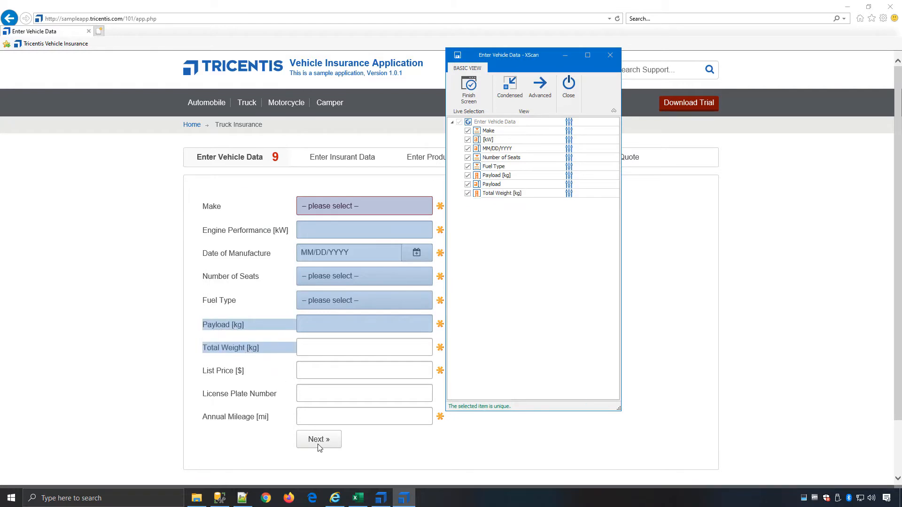
{"action": "left_click", "coordinate": [319, 442]}
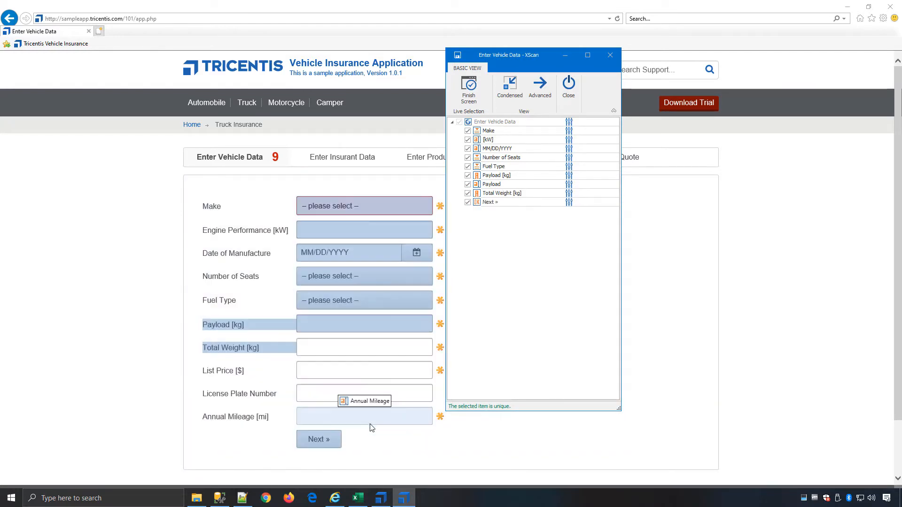
{"action": "left_click", "coordinate": [370, 424]}
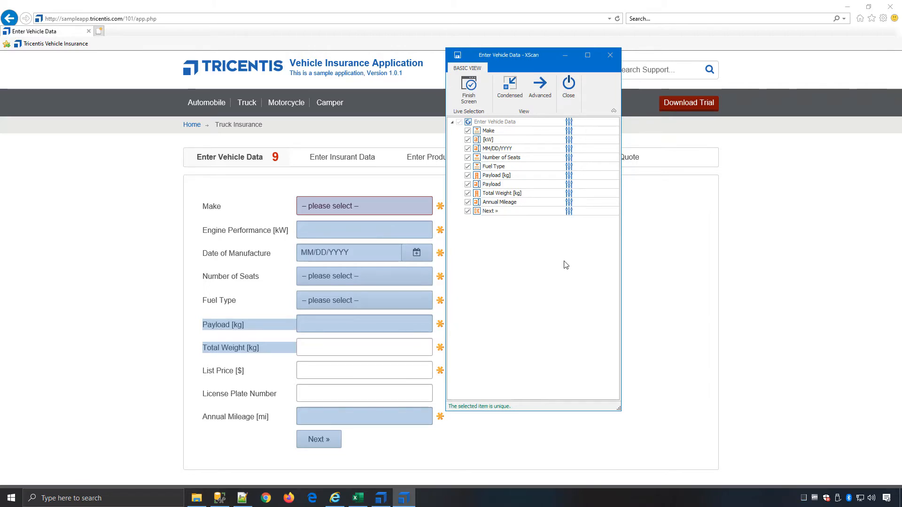
{"action": "left_click", "coordinate": [468, 94]}
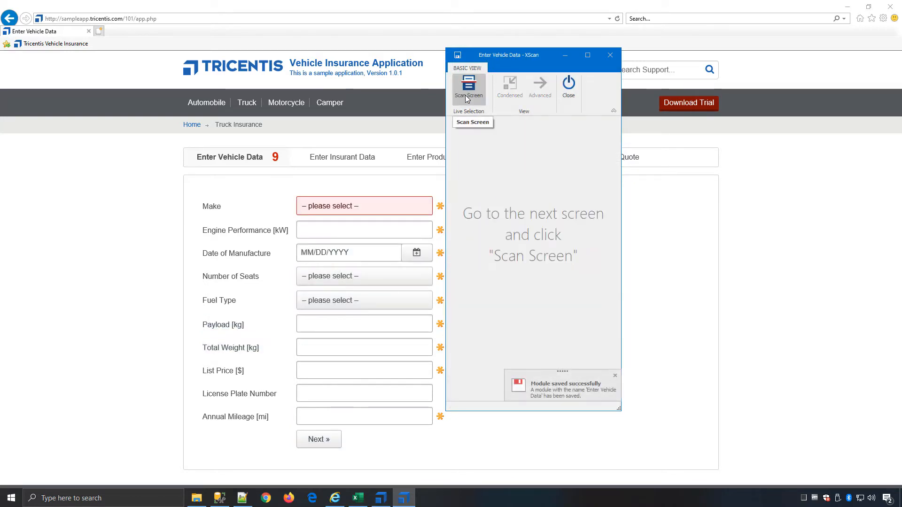
- Scan another screen, choosing the Book1 - Excel window as the new application from the advanced scan view
{"action": "left_click", "coordinate": [468, 91]}
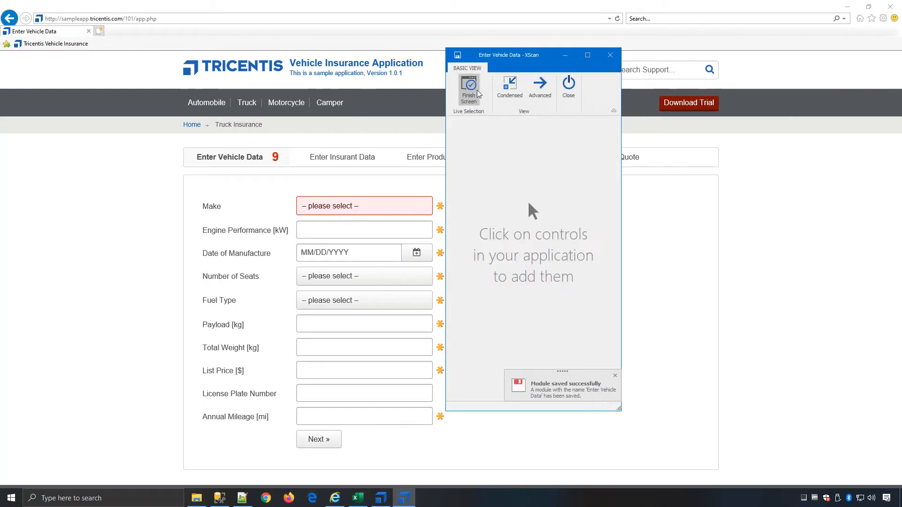
{"action": "left_click", "coordinate": [536, 91]}
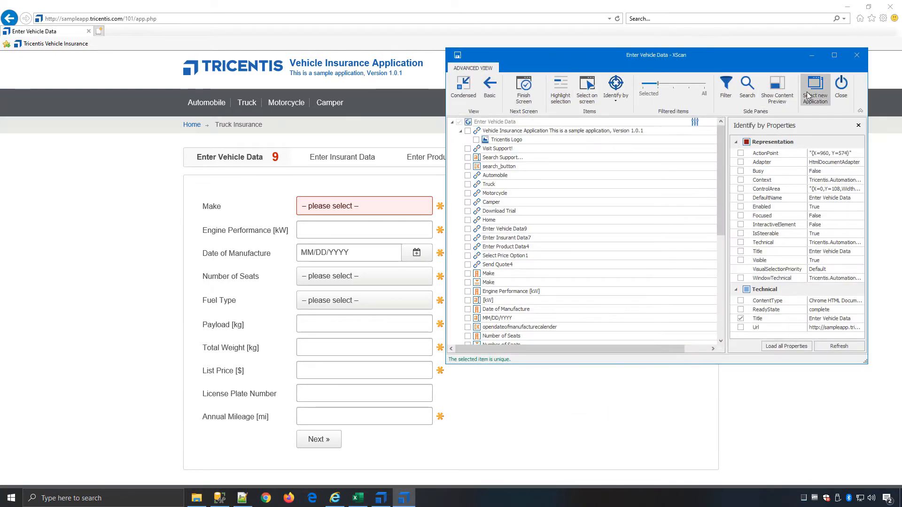
{"action": "left_click", "coordinate": [807, 95]}
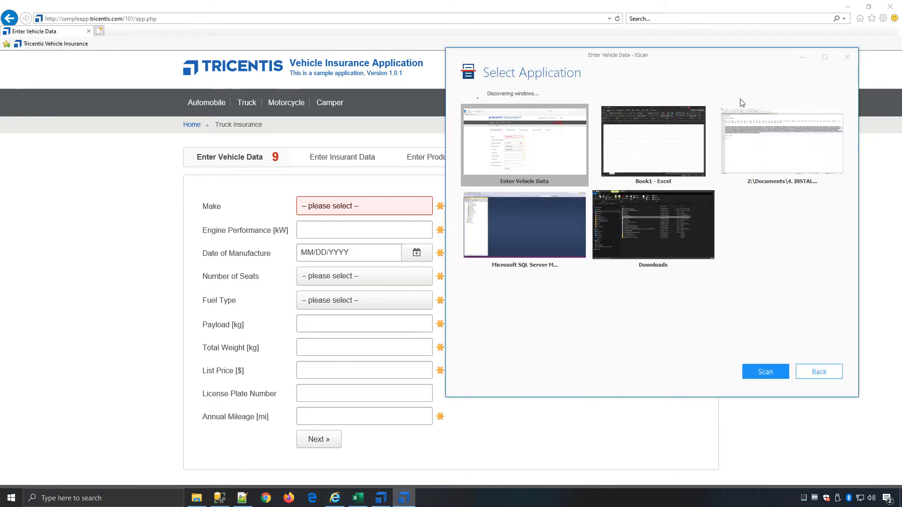
{"action": "double_click", "coordinate": [647, 126]}
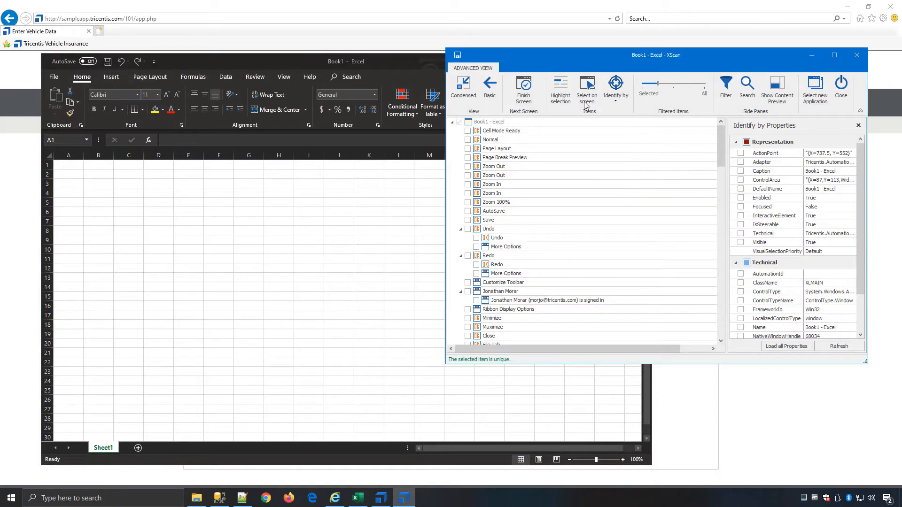
- In the basic scan view, add Book1, its Grid, Ribbon Tabs and Top Align from Excel, save the module and close the scanner
{"action": "left_click", "coordinate": [490, 86]}
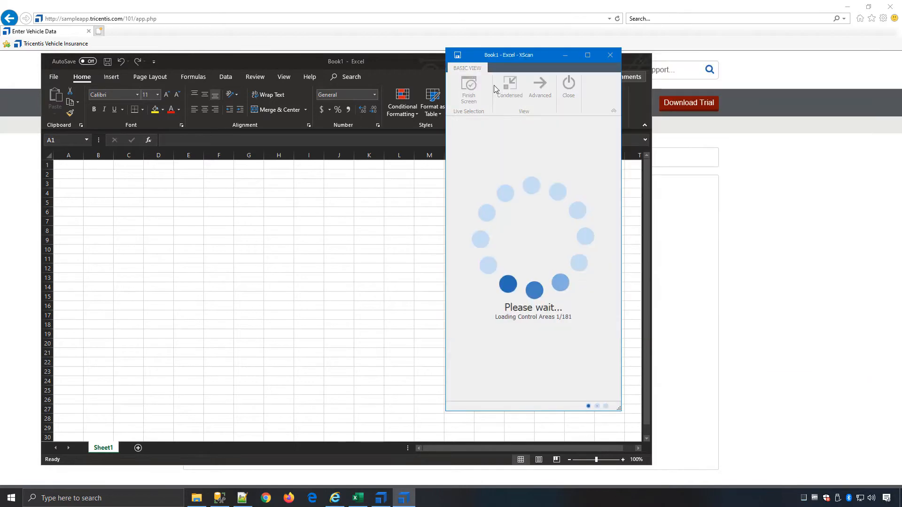
{"action": "left_click_drag", "start_coordinate": [637, 75], "coordinate": [742, 77]}
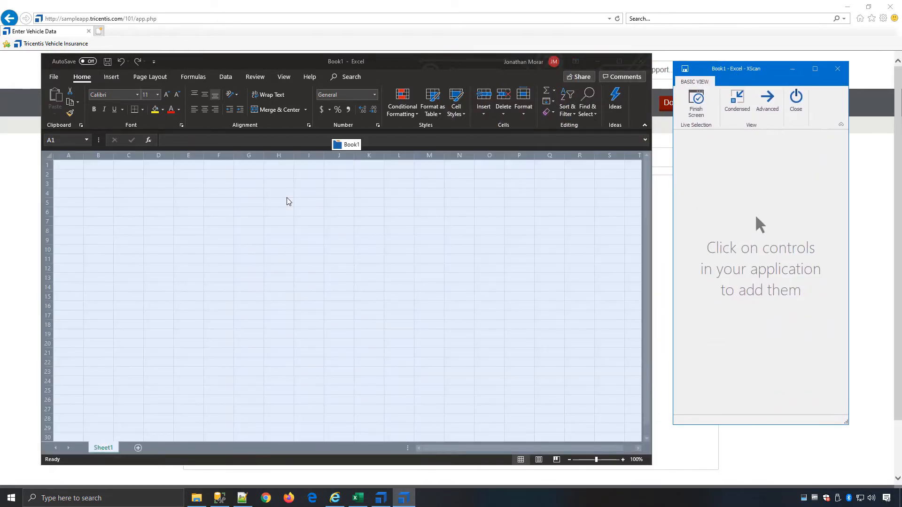
{"action": "left_click", "coordinate": [289, 201]}
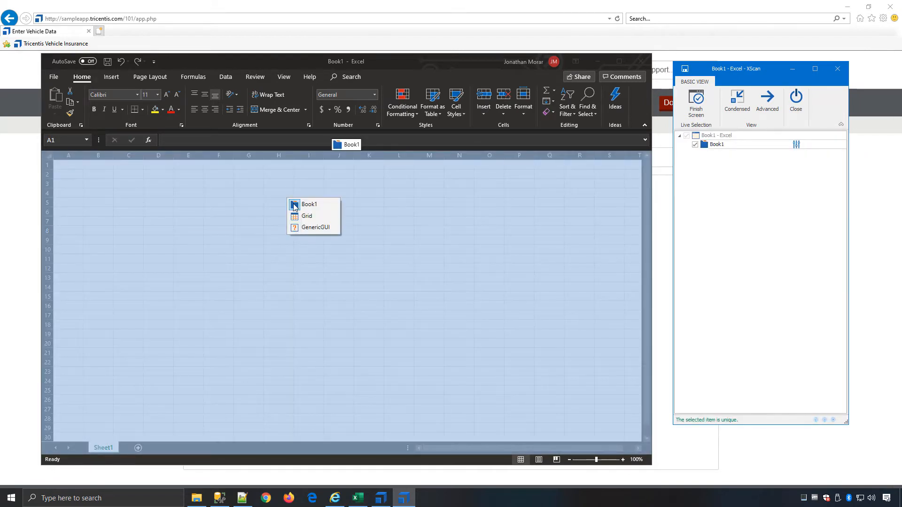
{"action": "left_click", "coordinate": [295, 215]}
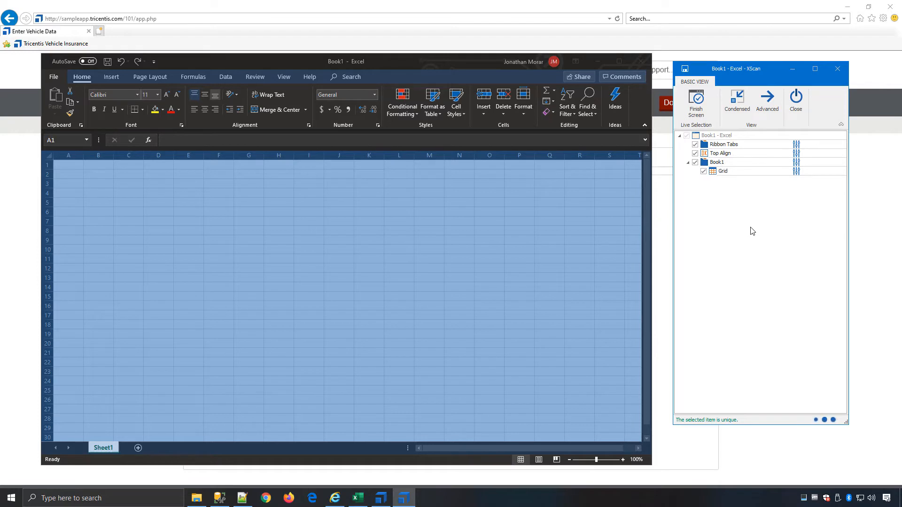
{"action": "left_click", "coordinate": [696, 100]}
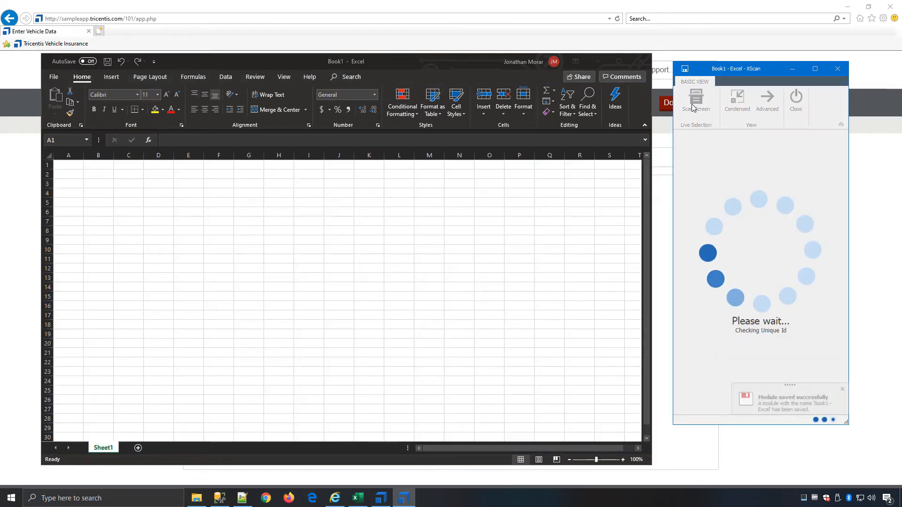
{"action": "left_click", "coordinate": [804, 103]}
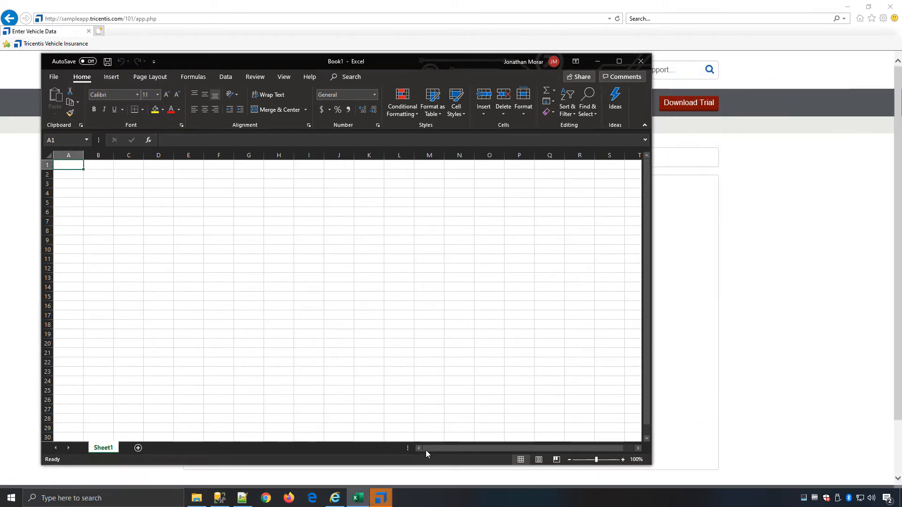
- Return to Tosca Commander and examine the scanned controls of the Enter Vehicle Data and Book1 - Excel modules, including Book1's contents
{"action": "left_click", "coordinate": [380, 497]}
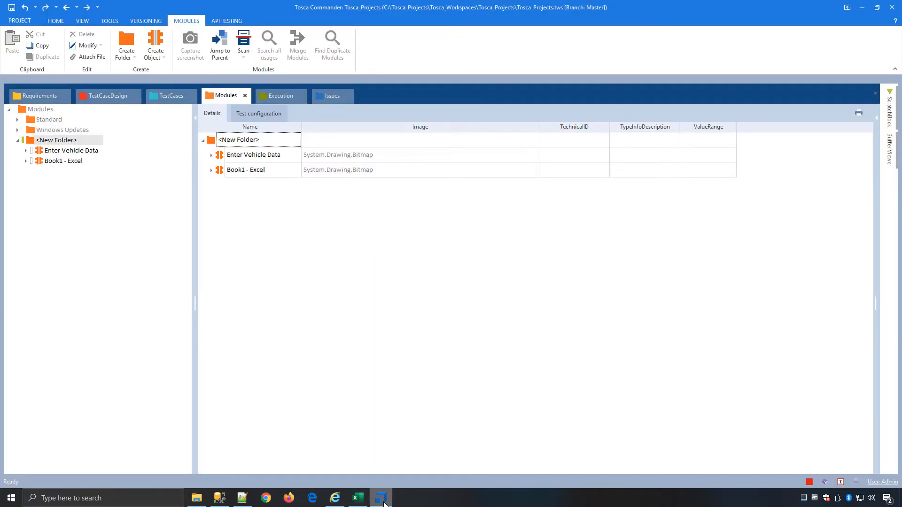
{"action": "left_click", "coordinate": [64, 151]}
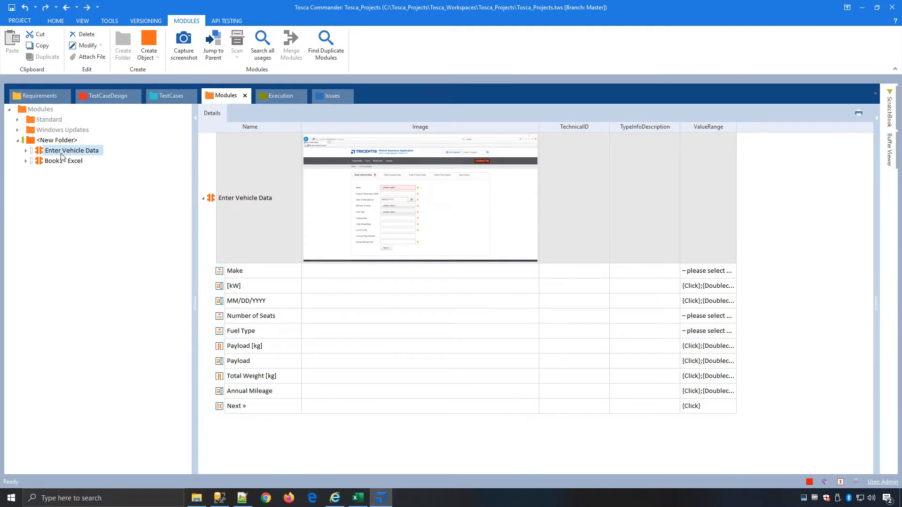
{"action": "left_click", "coordinate": [60, 161]}
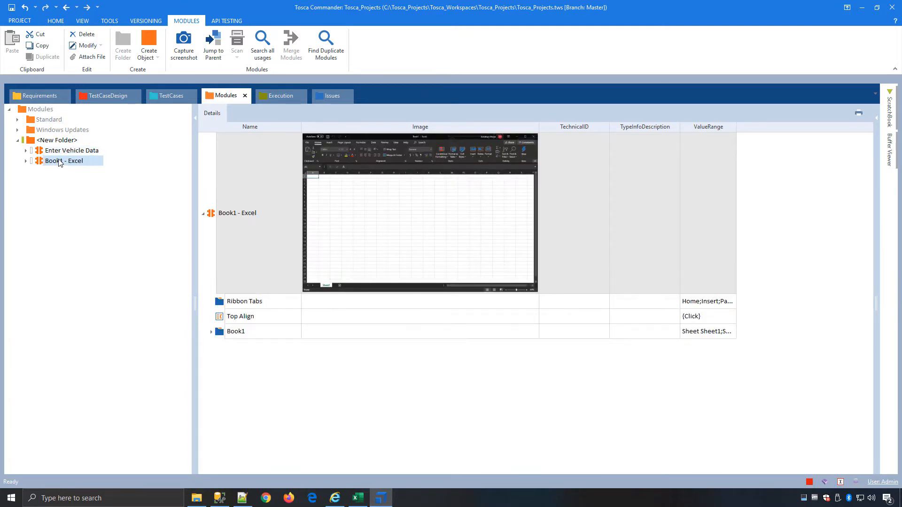
{"action": "left_click", "coordinate": [211, 332]}
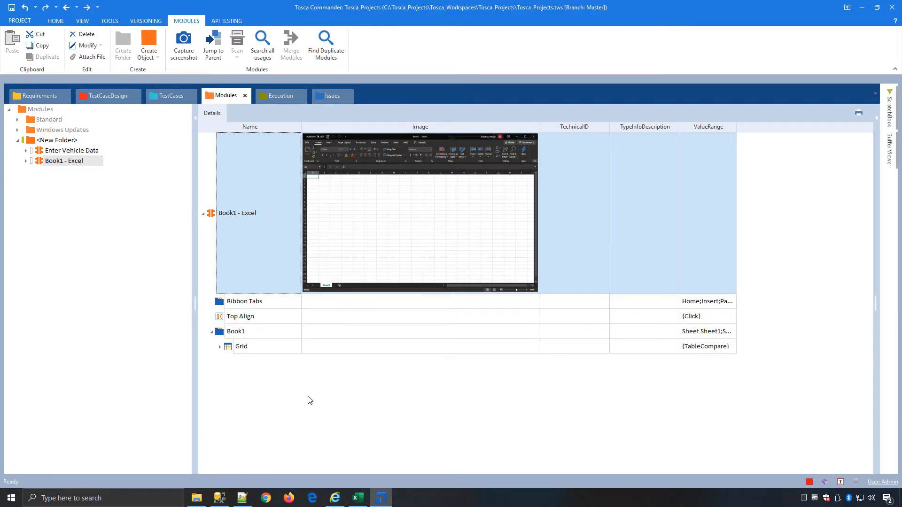
- Add the Enter Vehicle Data and Book1 - Excel modules together as test steps in <New TestCase>
{"action": "left_click", "coordinate": [67, 152]}
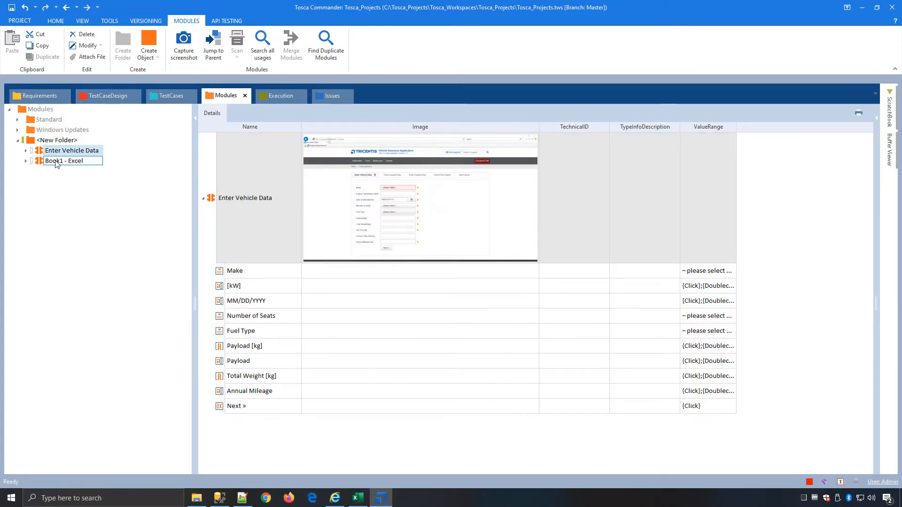
{"action": "left_click", "coordinate": [56, 160], "text": "ctrl"}
{"action": "left_click_drag", "start_coordinate": [41, 154], "coordinate": [57, 213]}
{"action": "left_click", "coordinate": [82, 226]}
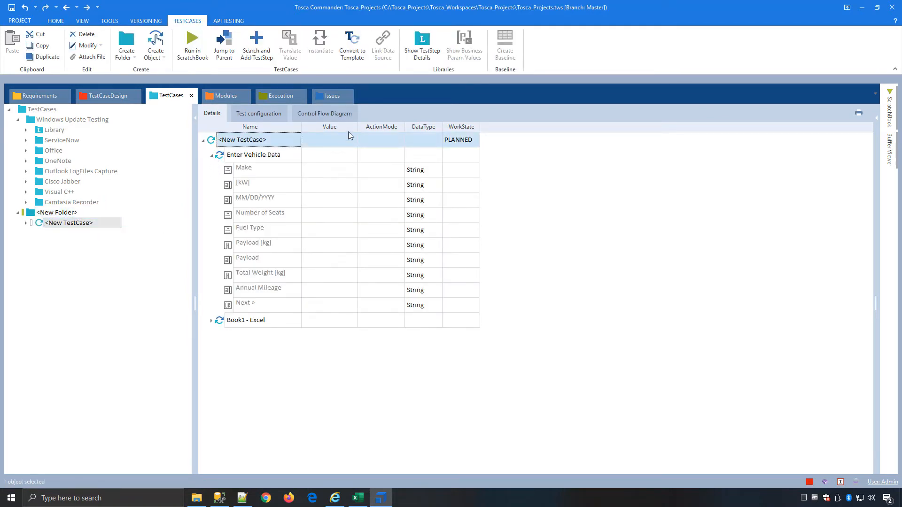
- Widen the Value column and expand the Book1 - Excel test step down to the Grid's row and column entries
{"action": "left_click_drag", "start_coordinate": [357, 127], "coordinate": [501, 127]}
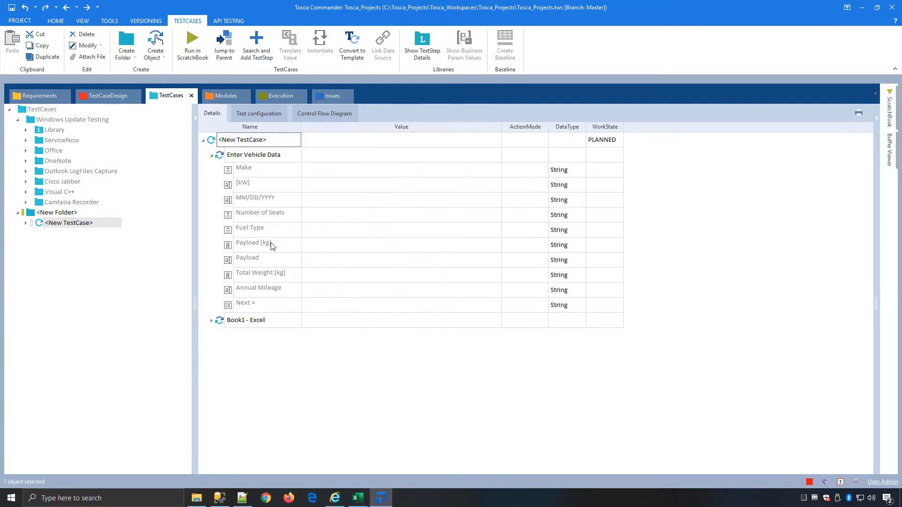
{"action": "left_click", "coordinate": [211, 320]}
{"action": "left_click", "coordinate": [226, 369]}
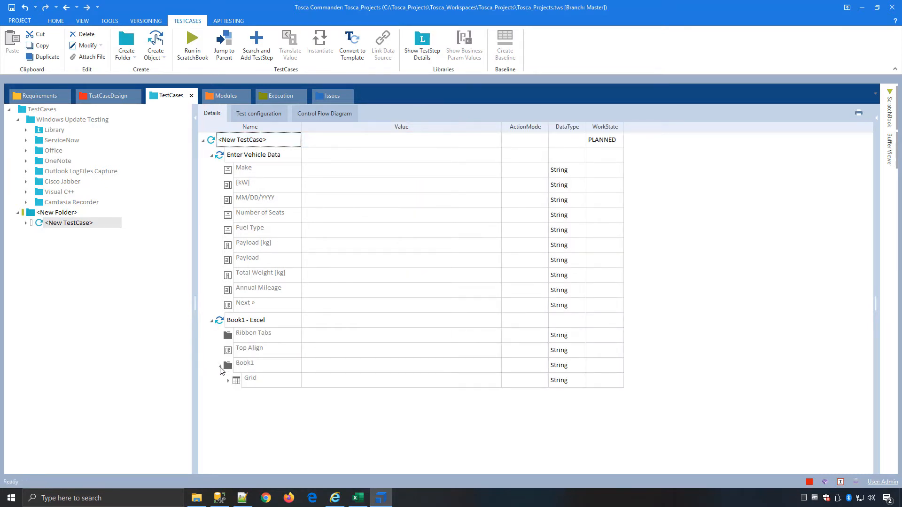
{"action": "left_click", "coordinate": [229, 382]}
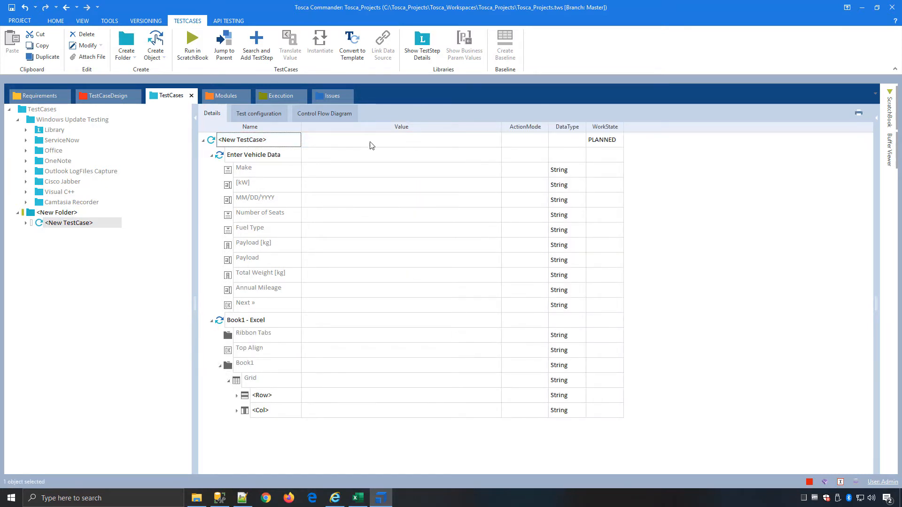
- In the Enter Vehicle Data step, set Make to Ford, [kW] to 2000 and MM/DD/YYYY to 01/10/1999
{"action": "left_click", "coordinate": [463, 169]}
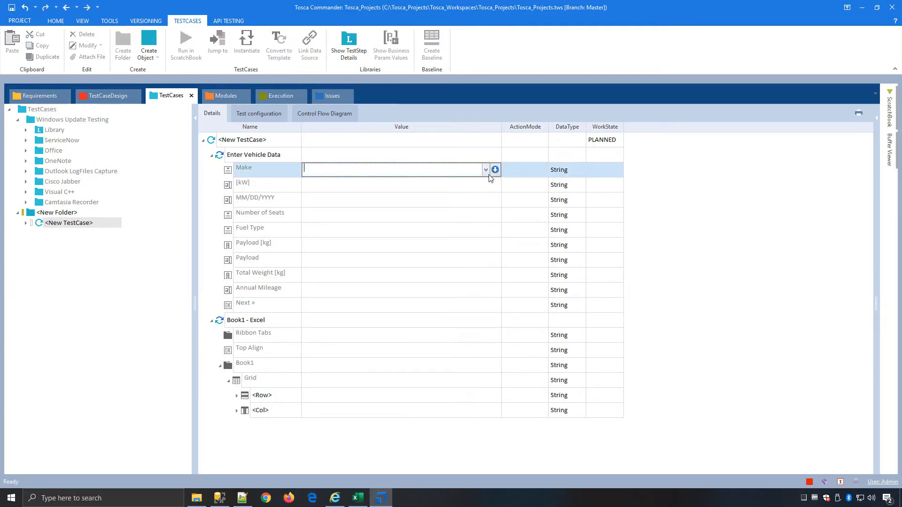
{"action": "left_click", "coordinate": [486, 170]}
{"action": "left_click", "coordinate": [441, 207]}
{"action": "left_click", "coordinate": [462, 185]}
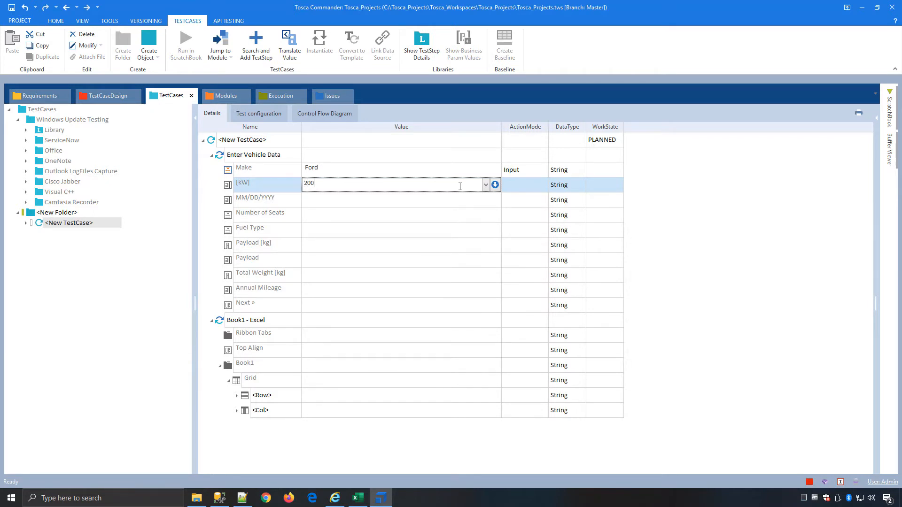
{"action": "left_click", "coordinate": [449, 205]}
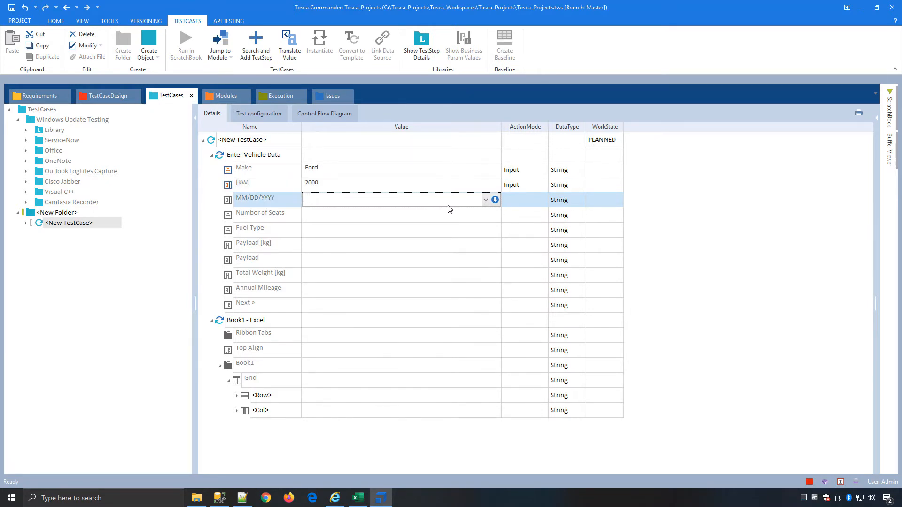
{"action": "type", "text": "01/10/1999"}
- Under Book1's Grid in the Book1 - Excel test step, specify row $1 and its cell A
{"action": "left_click", "coordinate": [379, 378]}
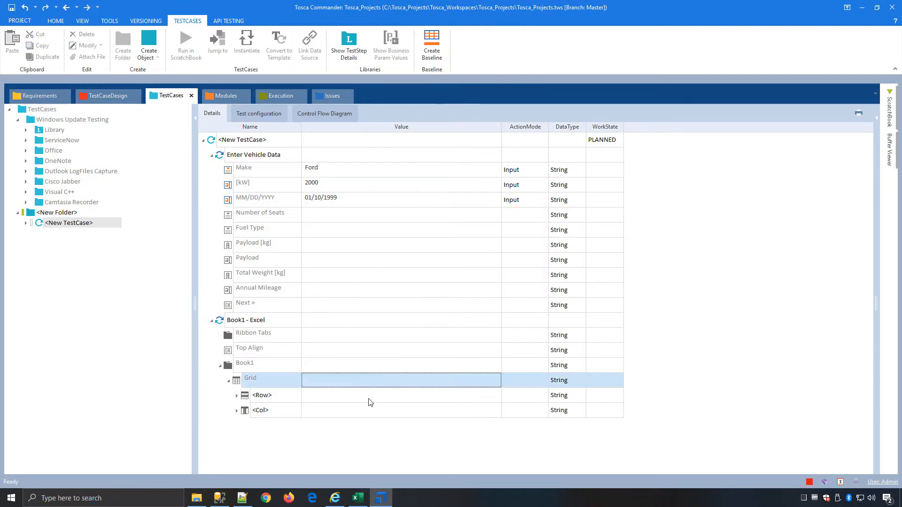
{"action": "left_click", "coordinate": [371, 402]}
{"action": "left_click", "coordinate": [278, 395]}
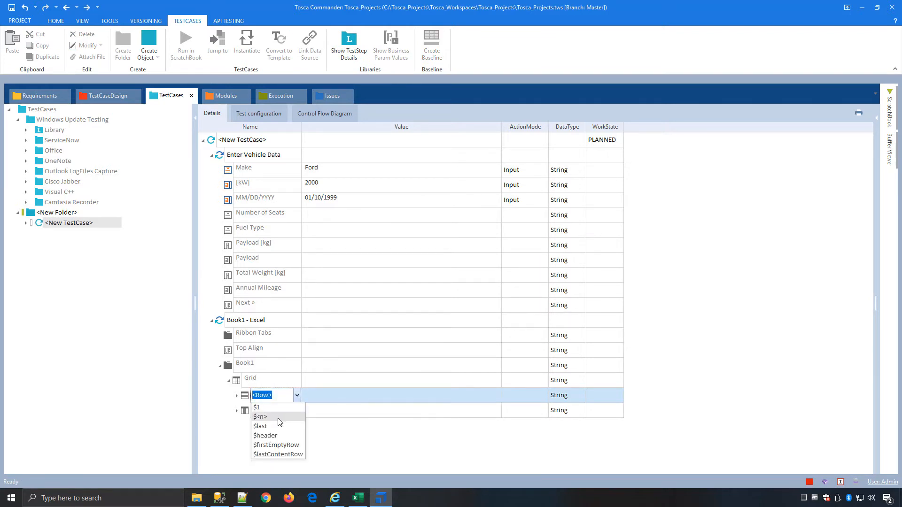
{"action": "left_click", "coordinate": [279, 408]}
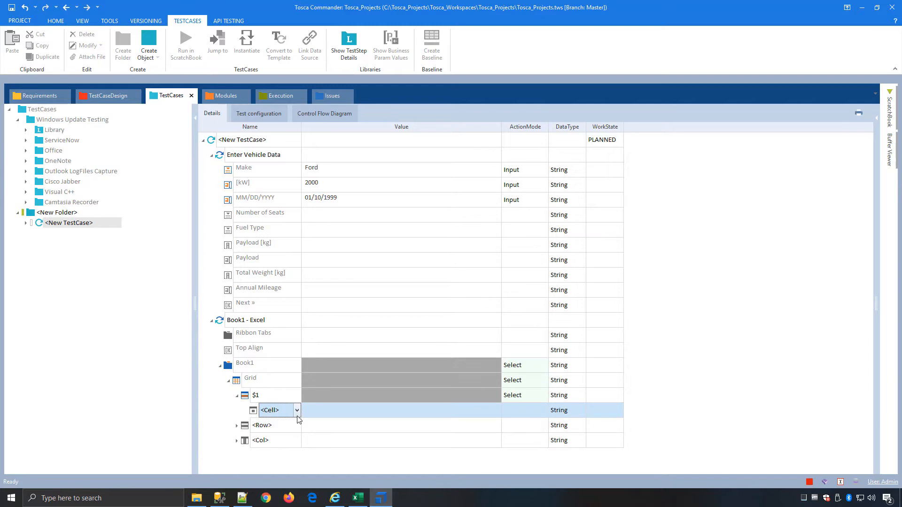
{"action": "left_click", "coordinate": [297, 414]}
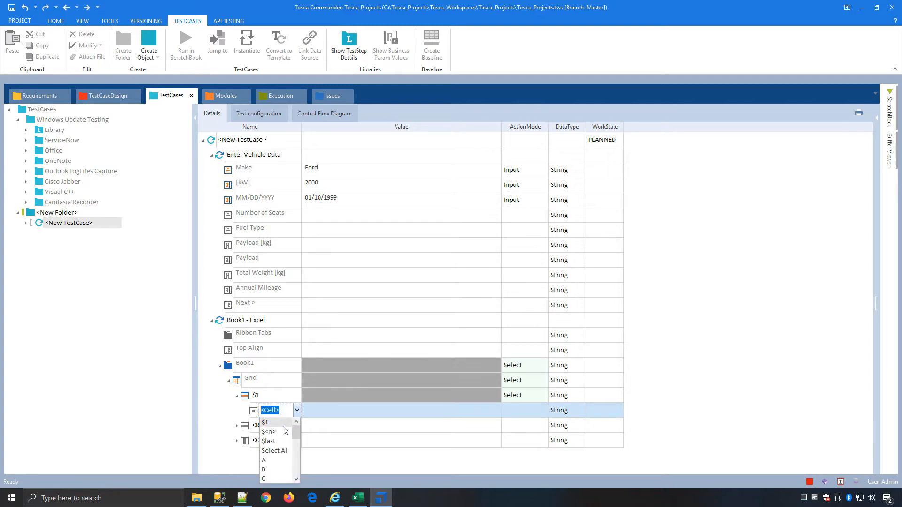
{"action": "left_click", "coordinate": [271, 460]}
- Set the value of cell A in row $1 to test with the action mode Verify
{"action": "left_click", "coordinate": [346, 413]}
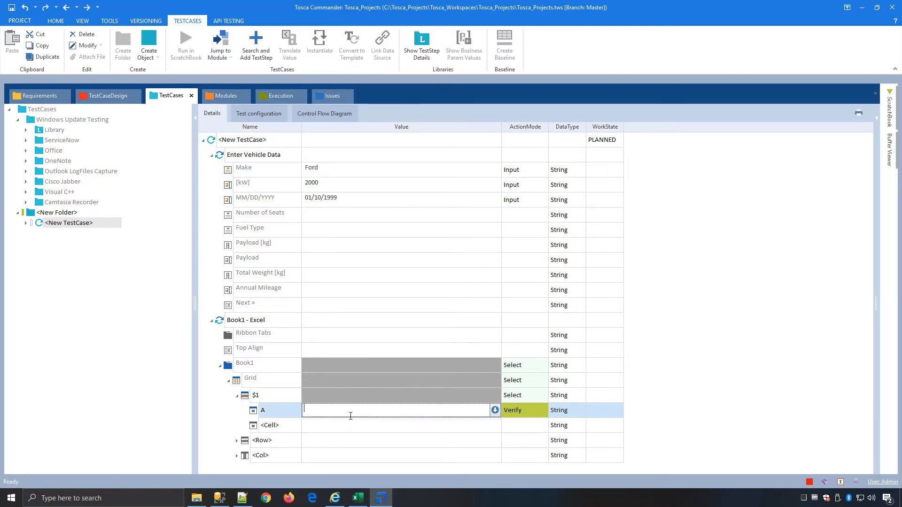
{"action": "type", "text": "test"}
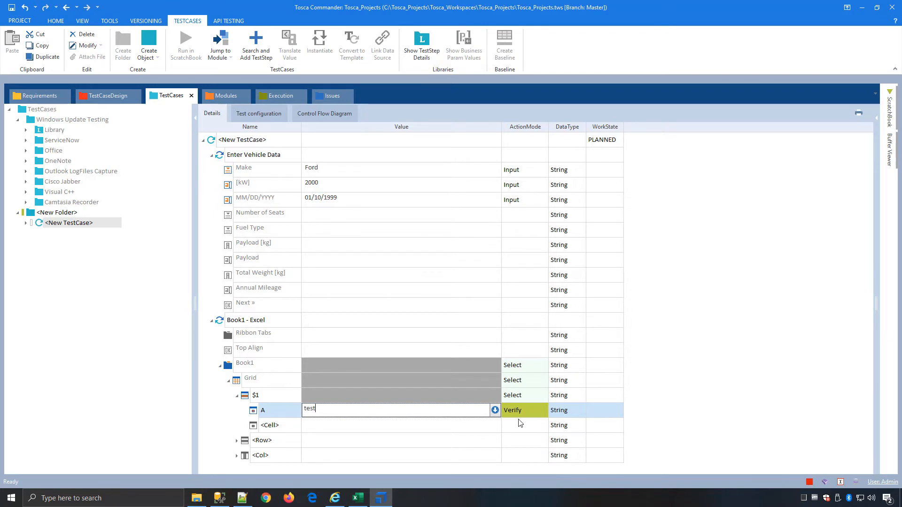
{"action": "left_click", "coordinate": [532, 414]}
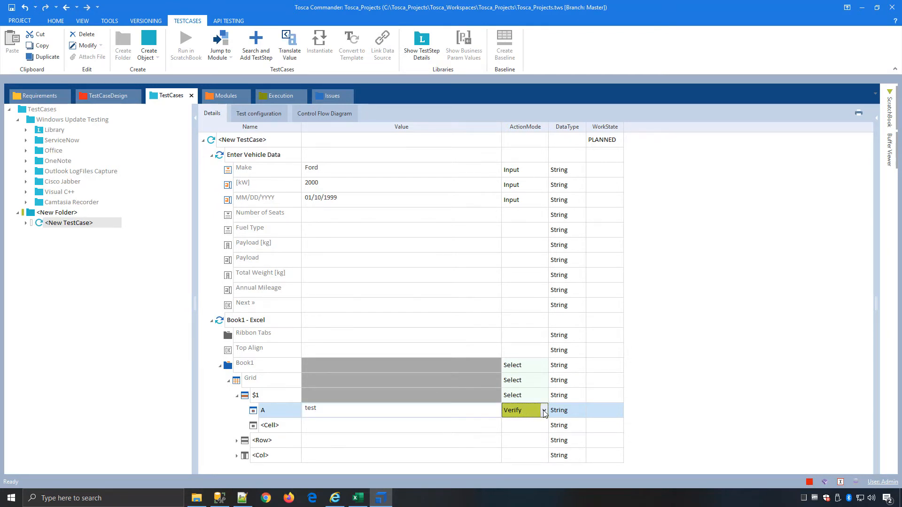
{"action": "left_click", "coordinate": [543, 411]}
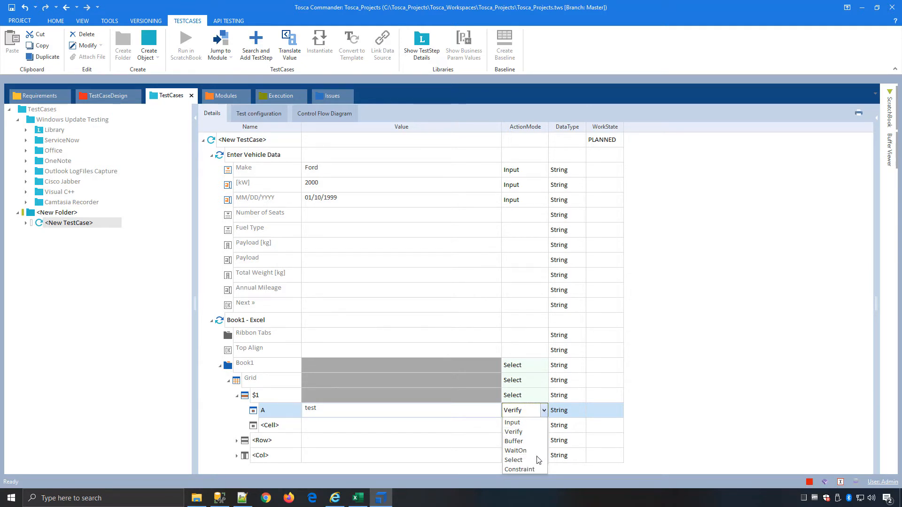
{"action": "left_click", "coordinate": [544, 432]}
{"action": "left_click", "coordinate": [473, 344]}
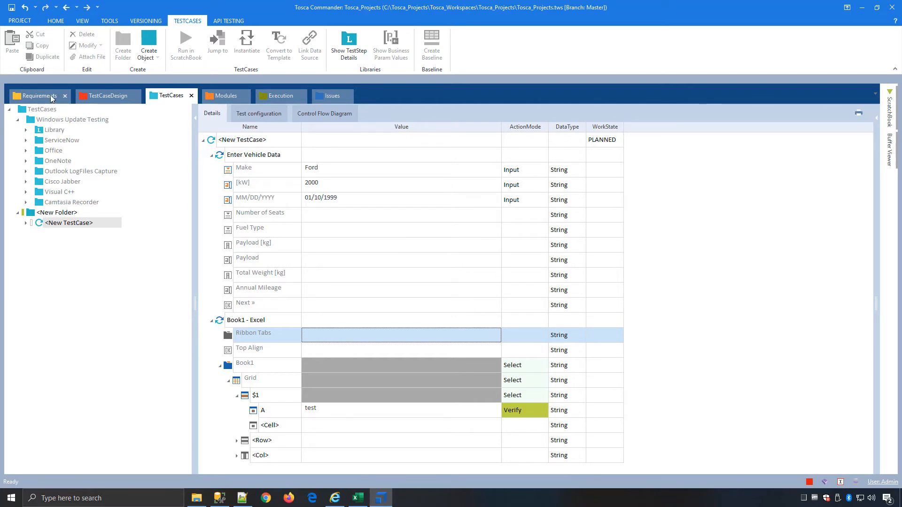
- Review the Windows Upgrade and Patch Testing requirements, including Outlook's linked test cases, and the Incident - Create New test case design
{"action": "left_click", "coordinate": [37, 96]}
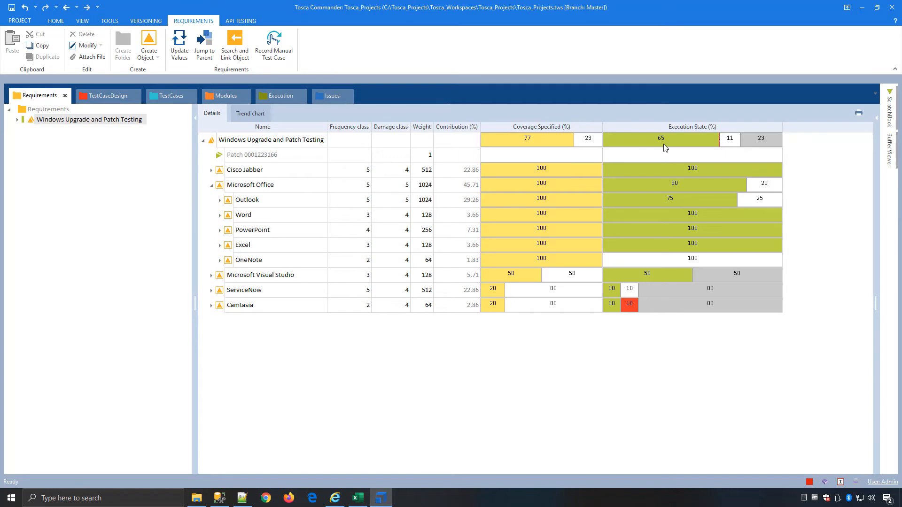
{"action": "mouse_move", "coordinate": [664, 146]}
{"action": "left_click", "coordinate": [219, 200]}
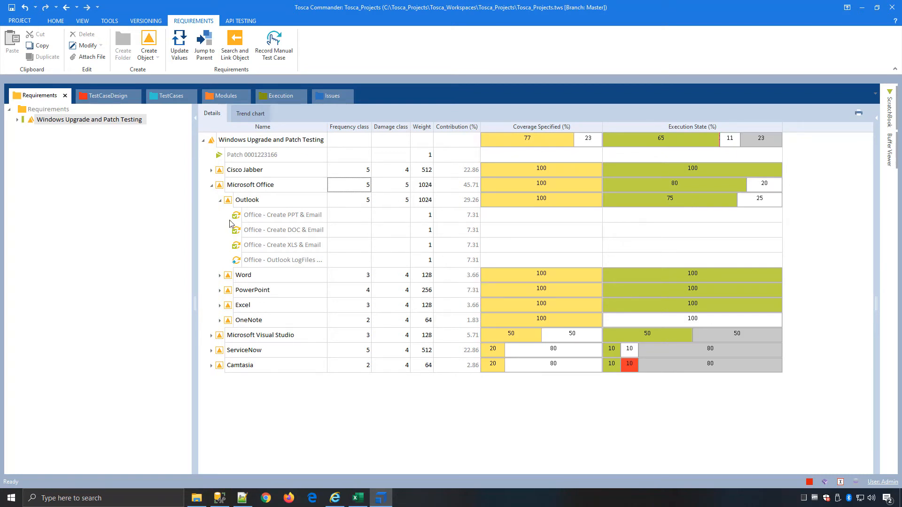
{"action": "left_click", "coordinate": [220, 200]}
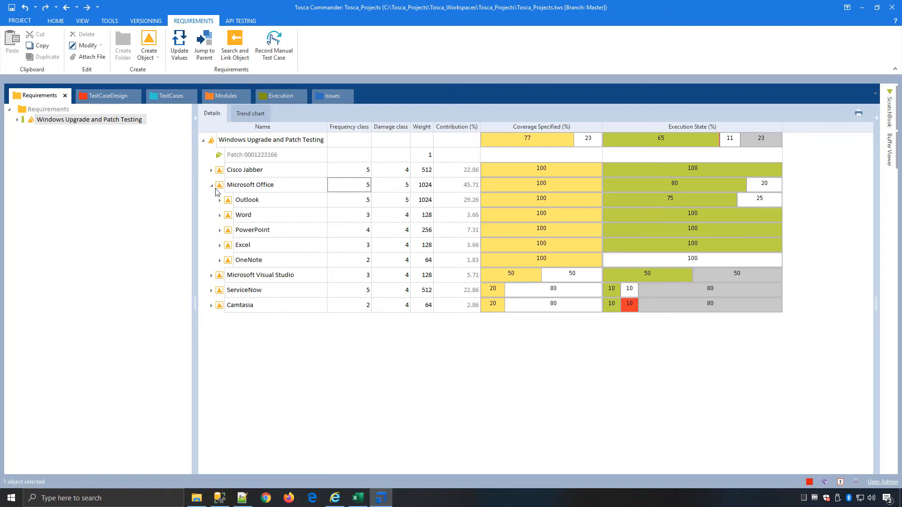
{"action": "left_click", "coordinate": [103, 97]}
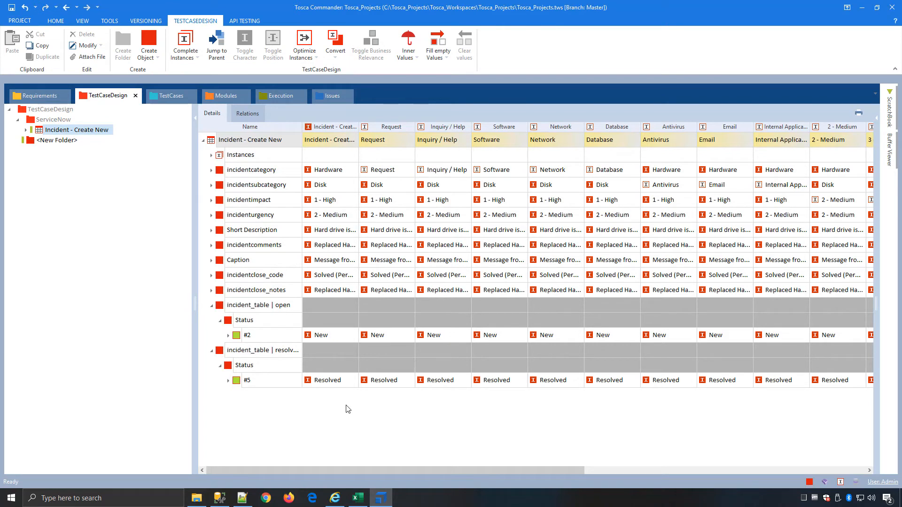
- Open the ServiceNow - Create New incident template test case, fully expand it and examine its XL-parameterized step values
{"action": "left_click", "coordinate": [172, 96]}
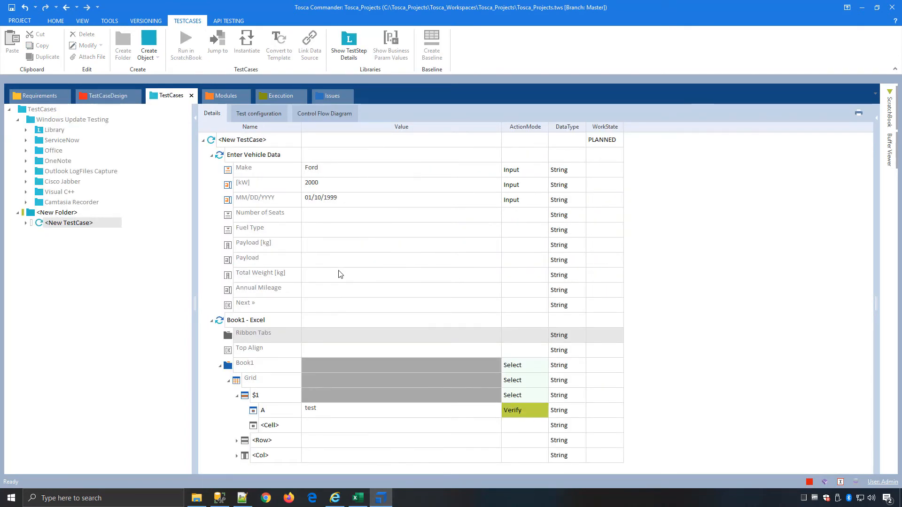
{"action": "left_click", "coordinate": [25, 140]}
{"action": "left_click", "coordinate": [76, 172]}
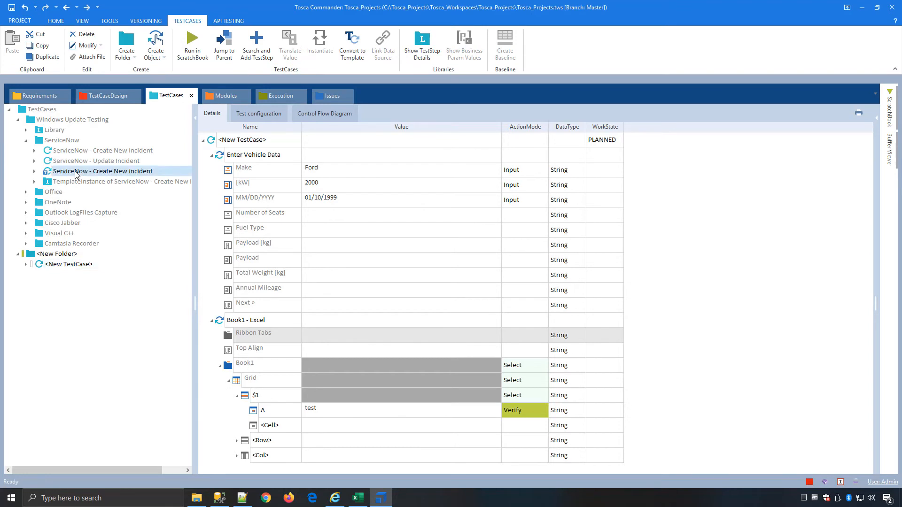
{"action": "right_click", "coordinate": [276, 143]}
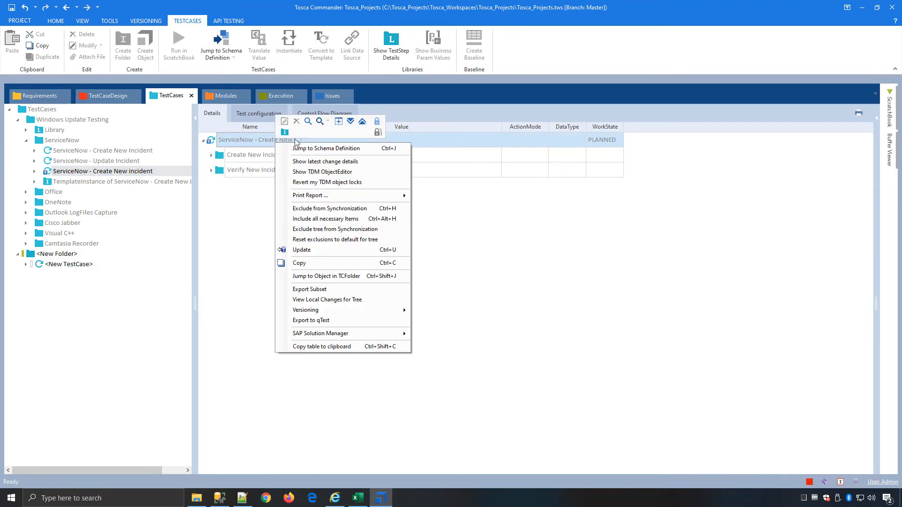
{"action": "left_click", "coordinate": [350, 121]}
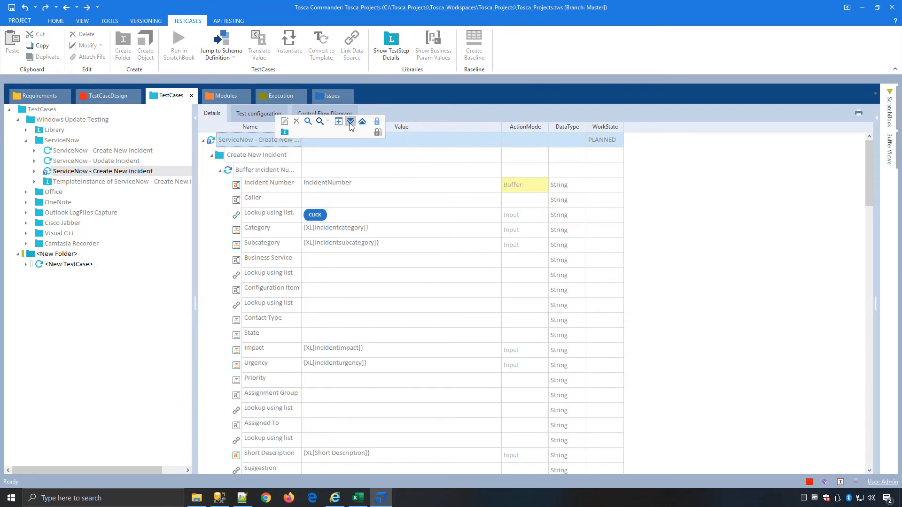
{"action": "left_click", "coordinate": [344, 185]}
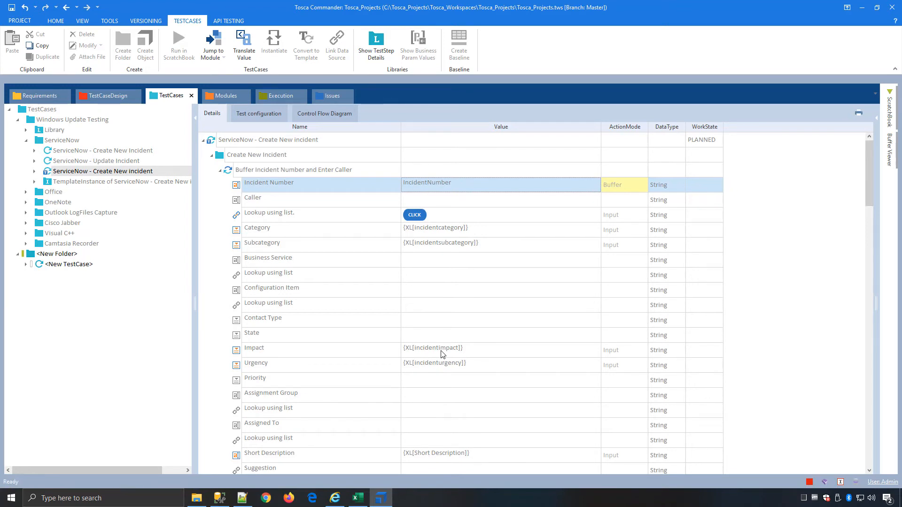
- Collapse the template's individual test steps and list the test cases under its TemplateInstance in the ServiceNow folder
{"action": "left_click", "coordinate": [220, 170]}
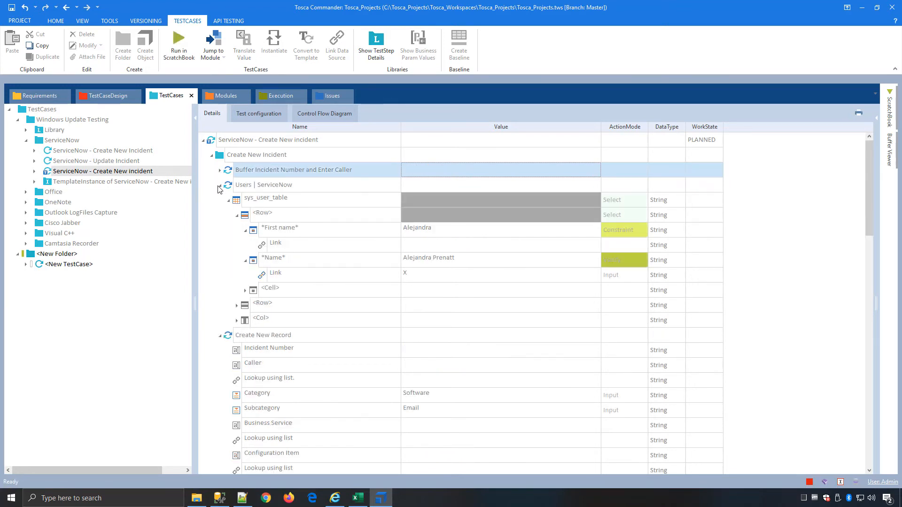
{"action": "left_click", "coordinate": [220, 185]}
{"action": "left_click", "coordinate": [220, 201]}
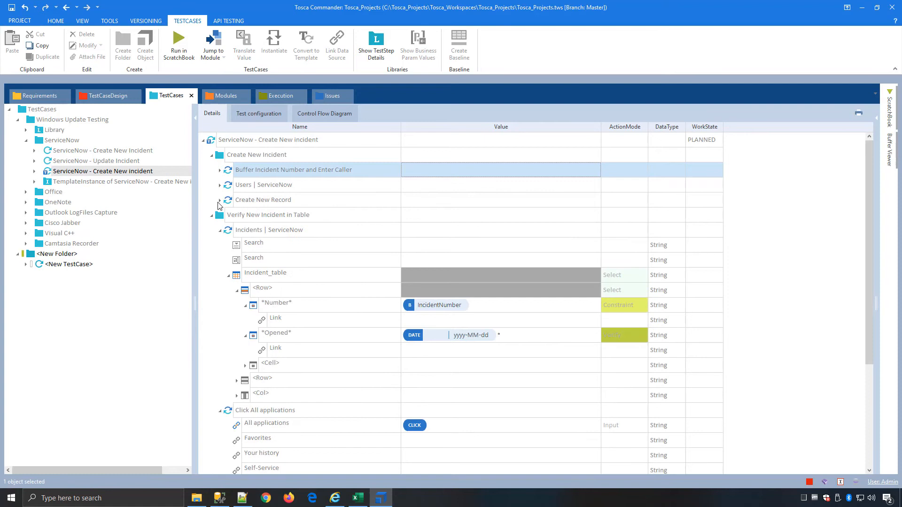
{"action": "left_click", "coordinate": [219, 230]}
{"action": "left_click", "coordinate": [220, 245]}
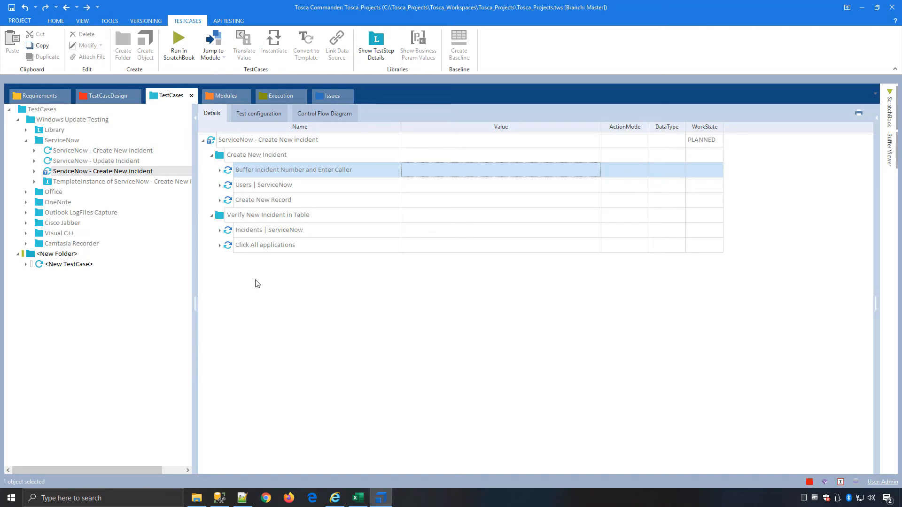
{"action": "left_click", "coordinate": [35, 182]}
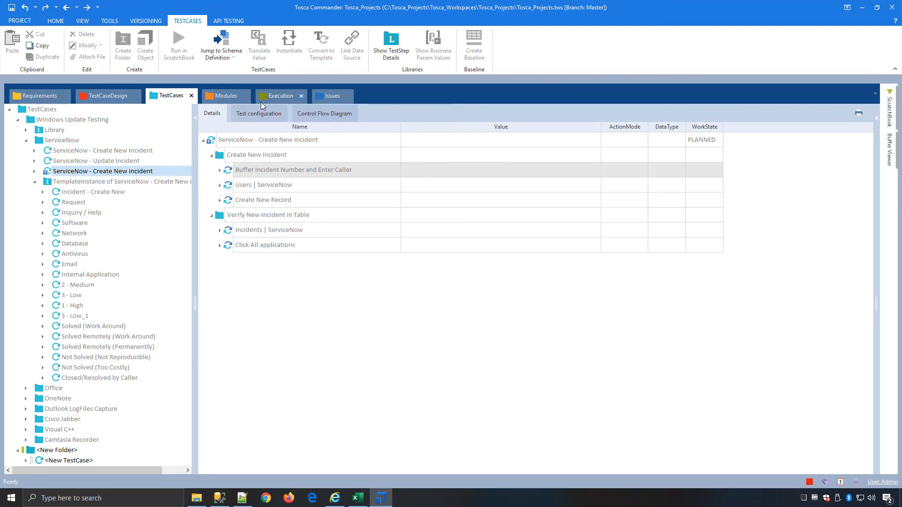
{"action": "left_click", "coordinate": [275, 97]}
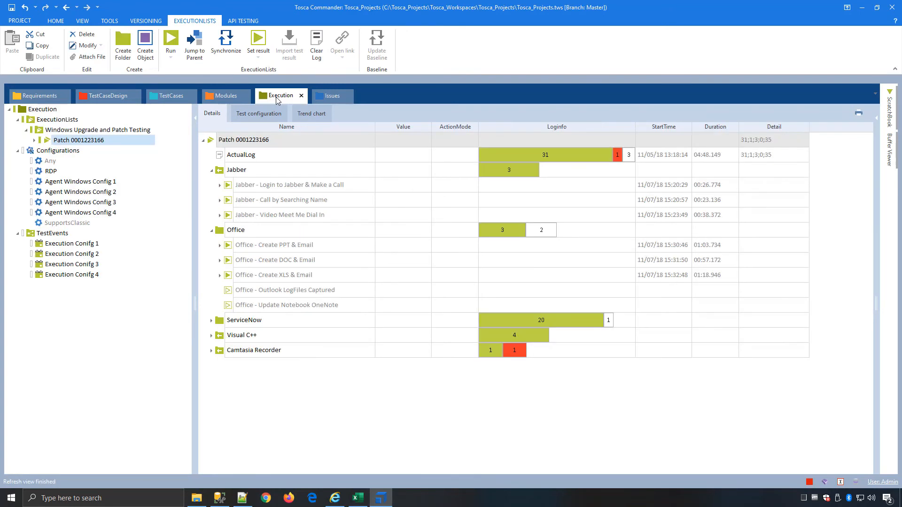
{"action": "left_click", "coordinate": [213, 320]}
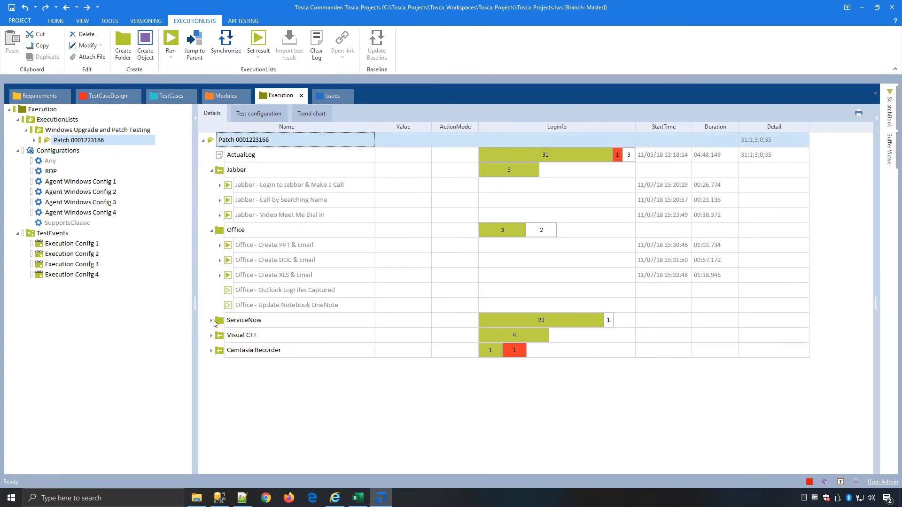
{"action": "left_click", "coordinate": [220, 366]}
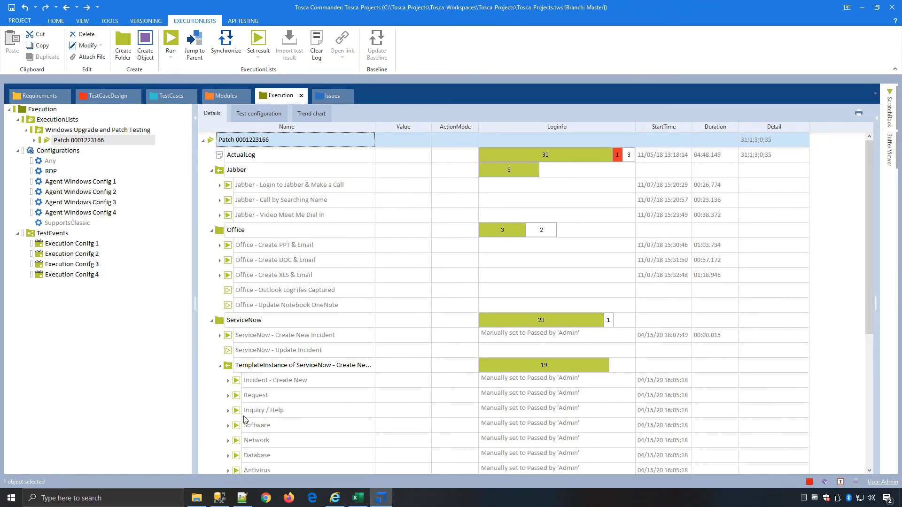
{"action": "left_click", "coordinate": [220, 366]}
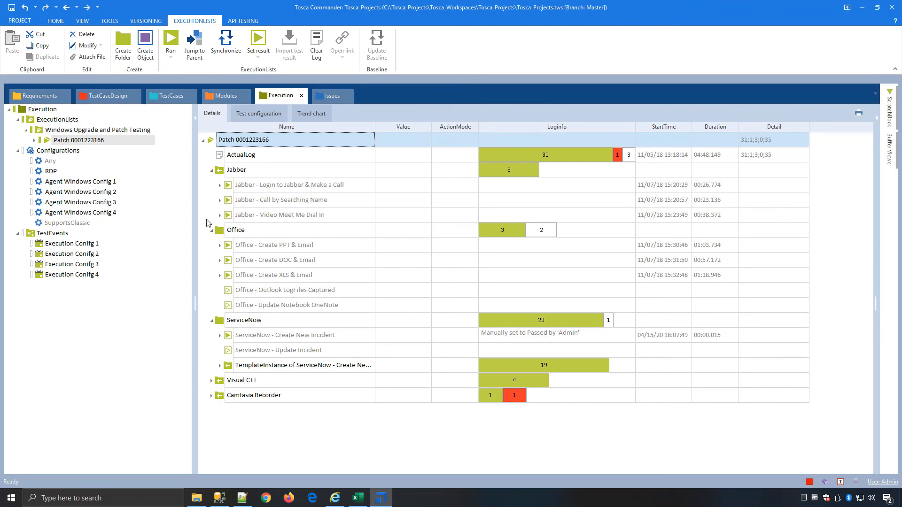
- Review the execution Configurations and the TestEvents with their assigned Agent Windows configurations
{"action": "left_click", "coordinate": [69, 151]}
{"action": "left_click", "coordinate": [106, 154]}
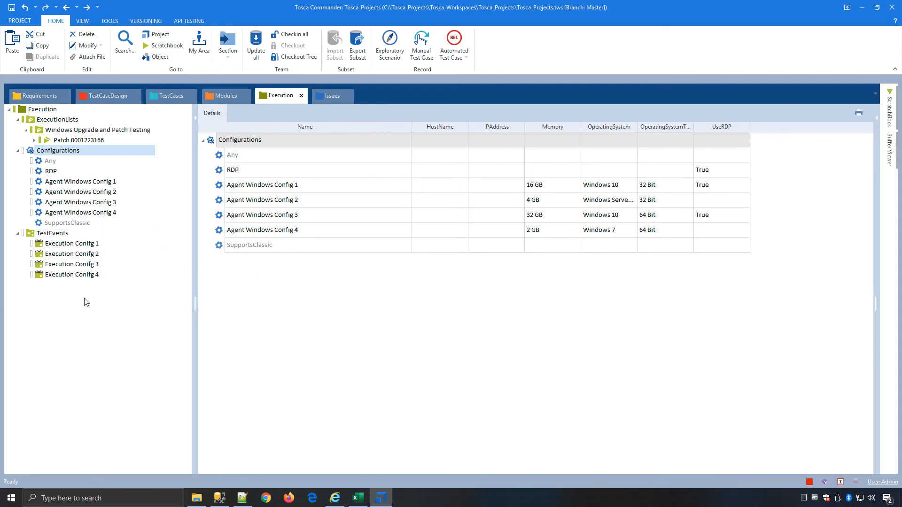
{"action": "left_click", "coordinate": [53, 233]}
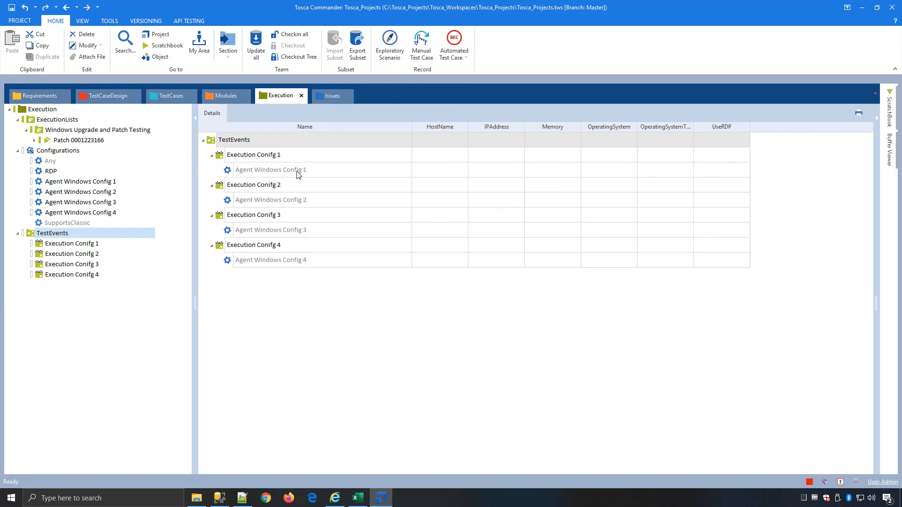
{"action": "left_click", "coordinate": [101, 154]}
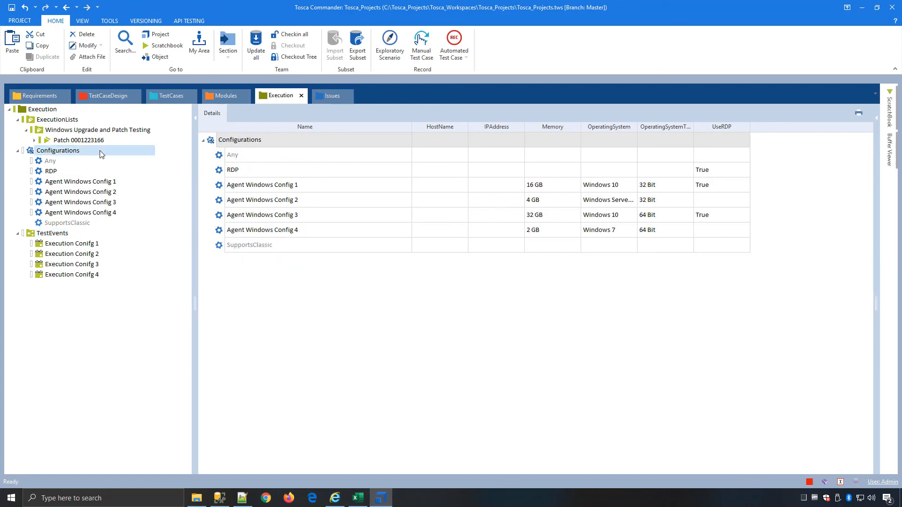
- View the Windows Testing defects in the Issues section and minimize Tosca Commander
{"action": "left_click", "coordinate": [330, 96]}
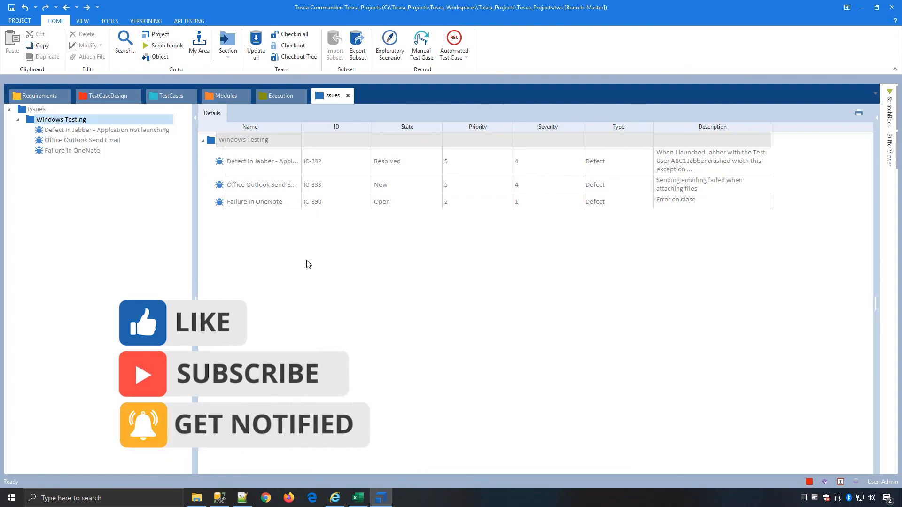
{"action": "left_click", "coordinate": [863, 10]}
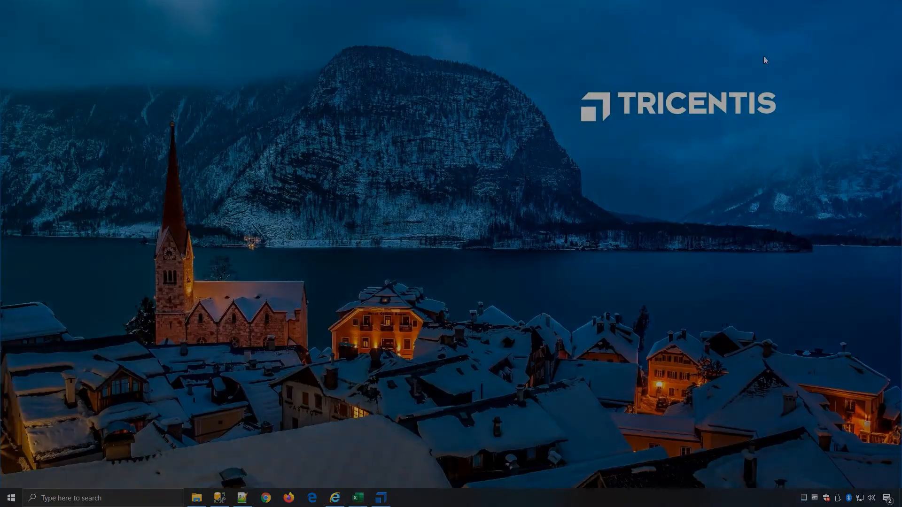